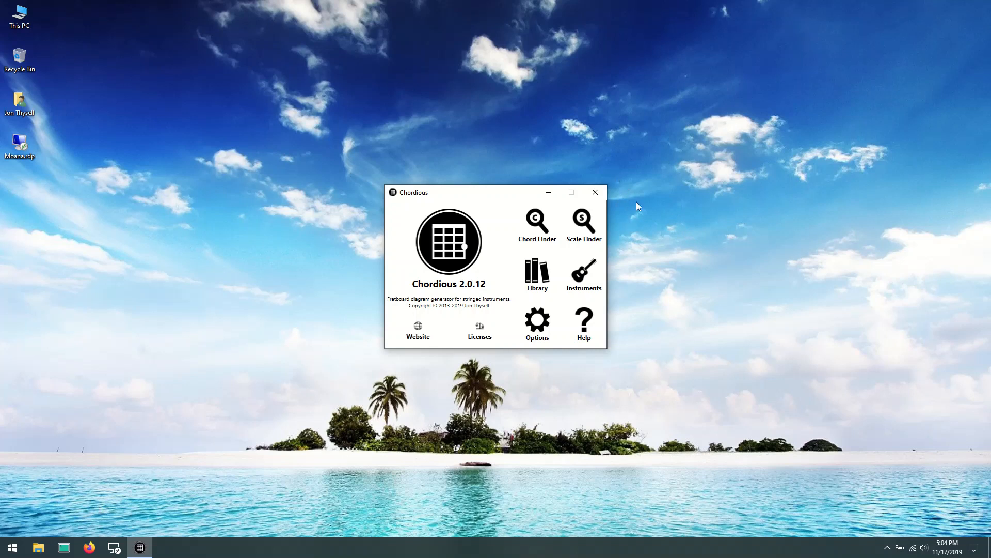
- Open the diagram library in an enlarged window and show the Chord Finder Tutorial collection
click(535, 277)
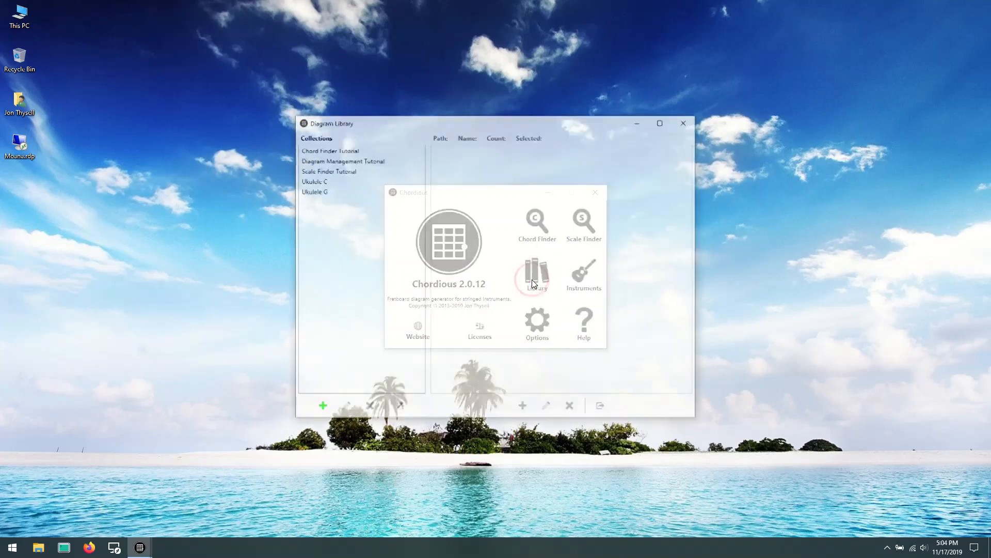
drag(418, 130, 327, 47)
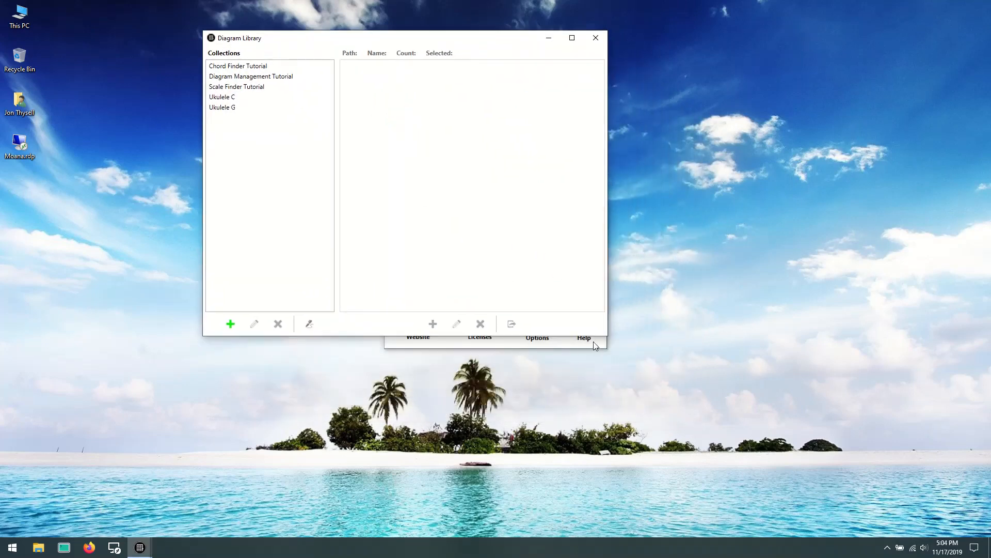
drag(608, 337, 776, 450)
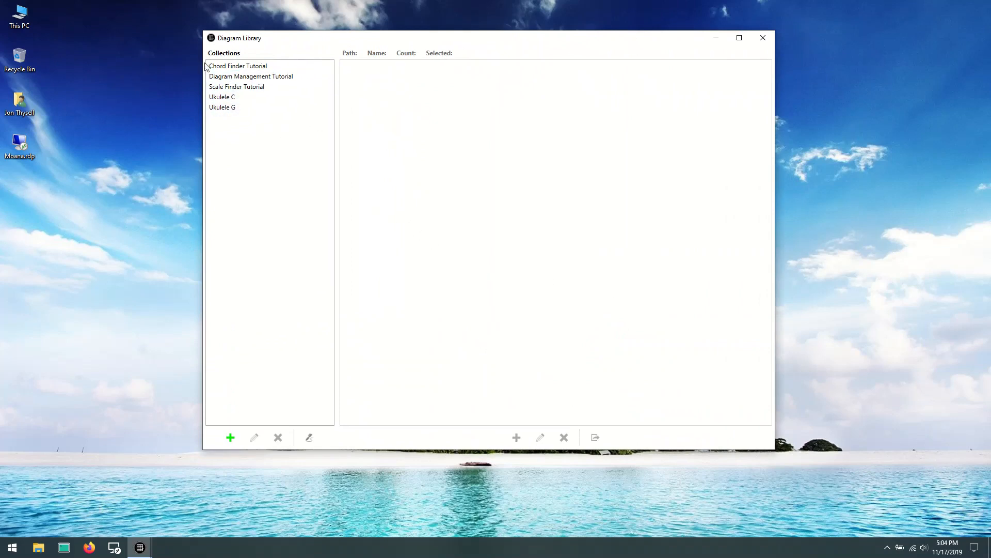
click(261, 69)
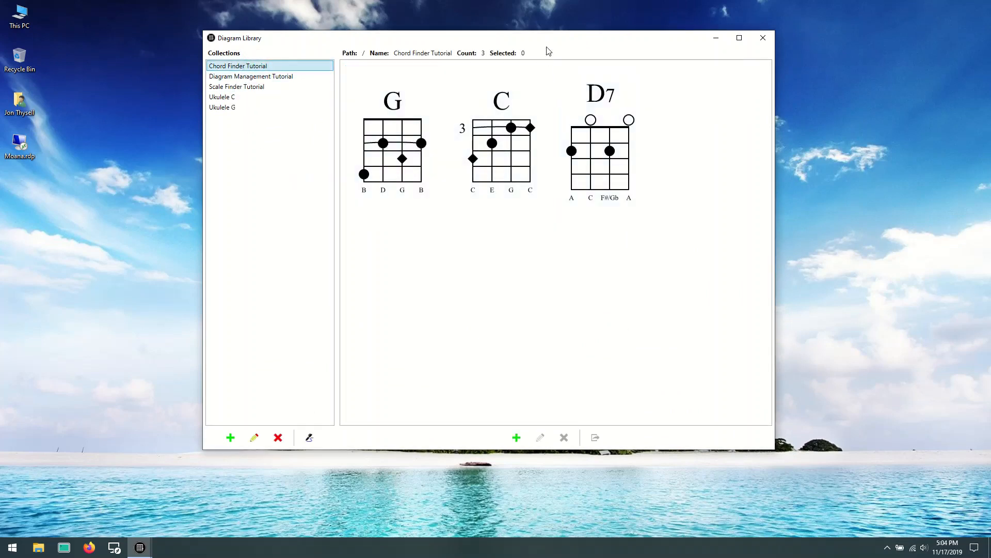
drag(551, 37, 557, 44)
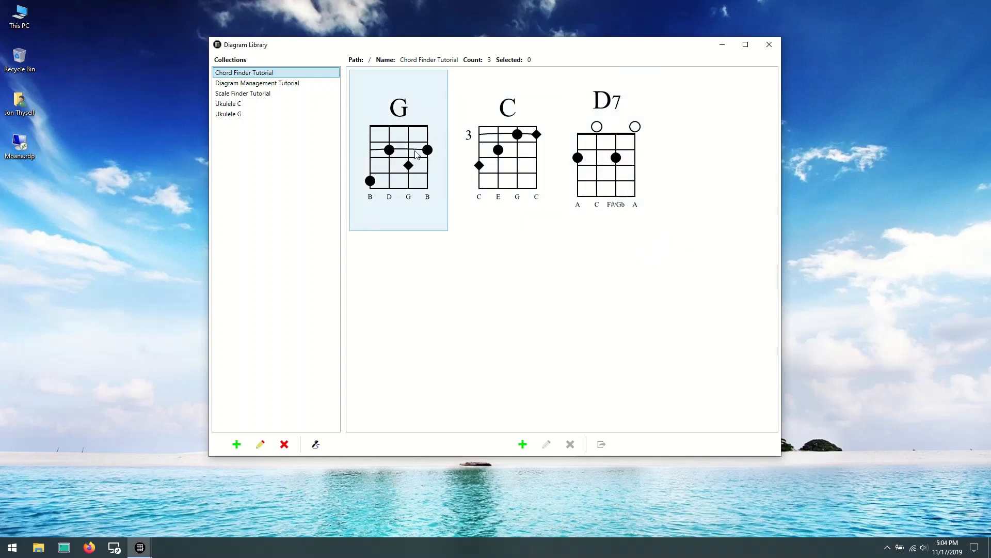
- Select all three diagrams (G, C and D7) in the Chord Finder Tutorial collection
click(624, 187)
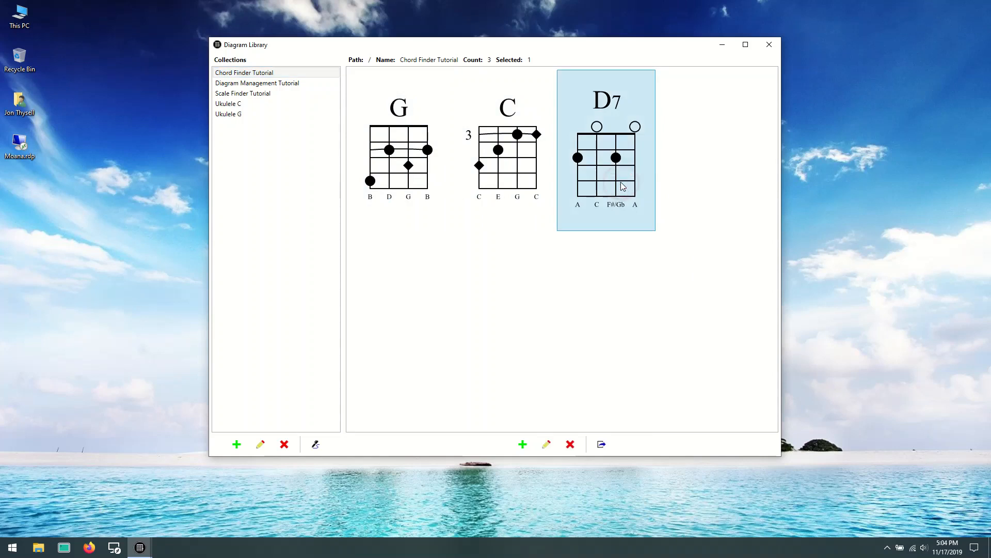
key(ctrl+a)
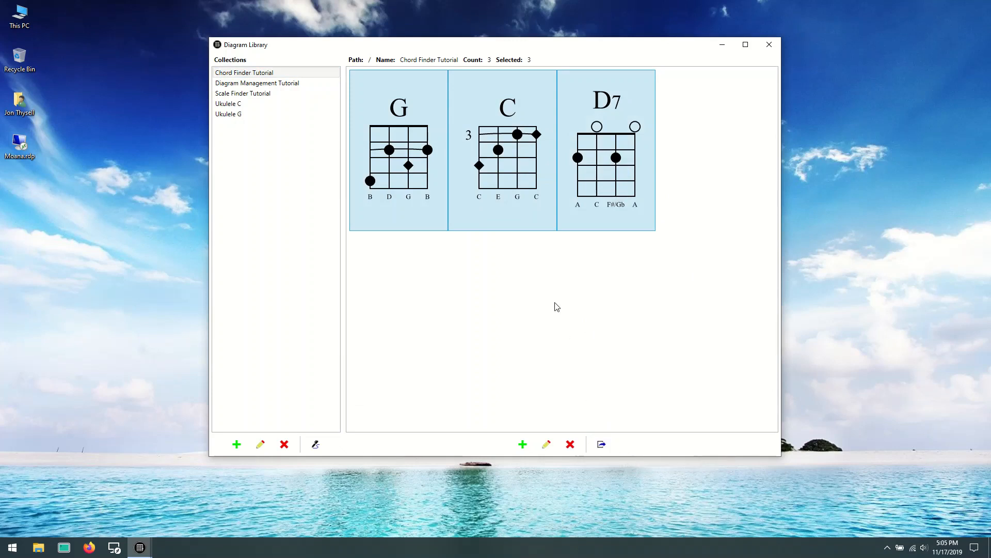
right_click(545, 235)
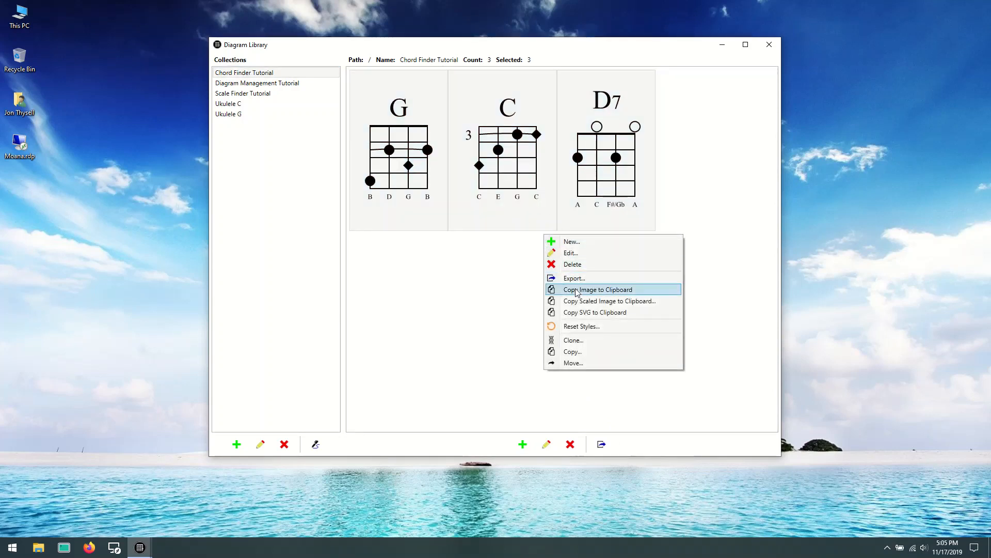
click(570, 43)
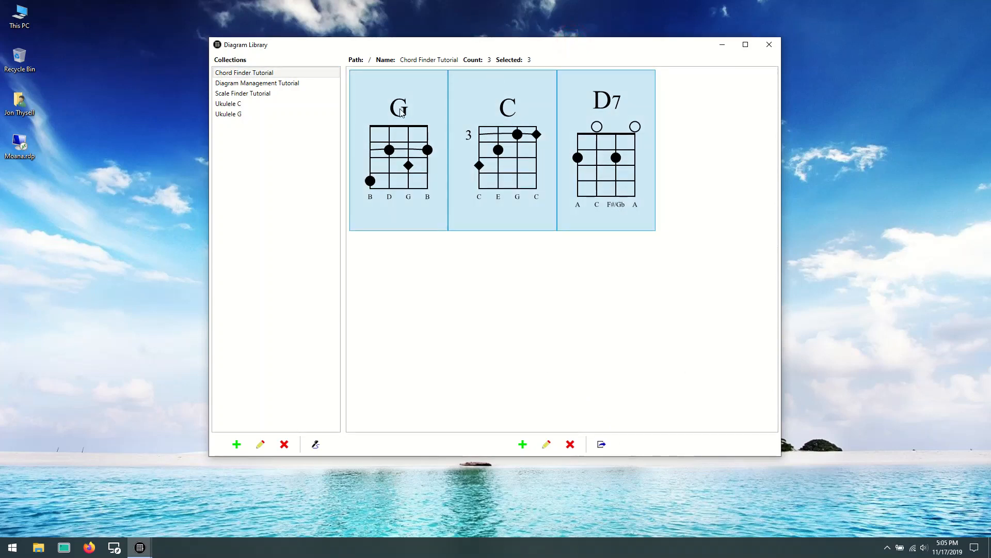
- Export the selected diagrams to the Desktop as SVG files with the filename pattern %t.%x
click(602, 445)
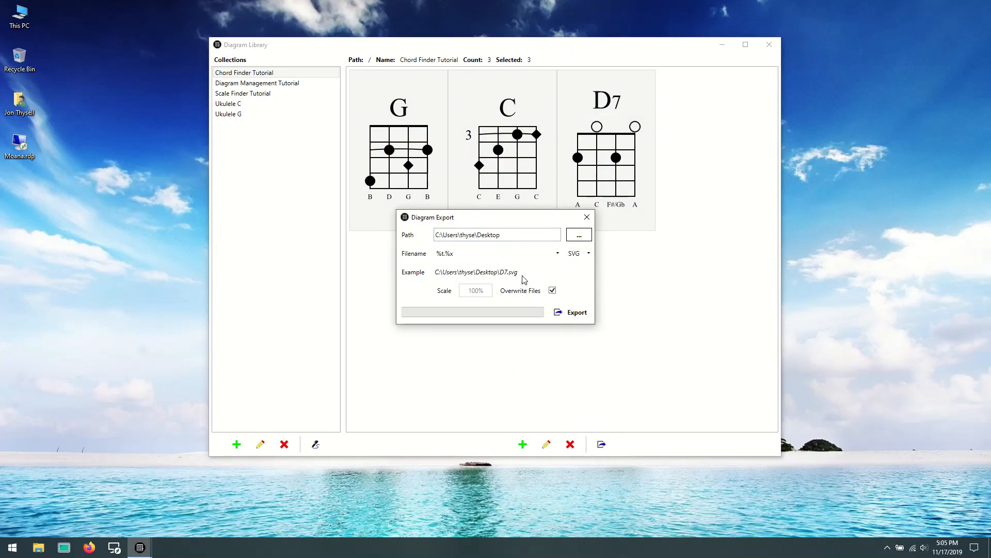
mouse_move(548, 262)
mouse_move(503, 238)
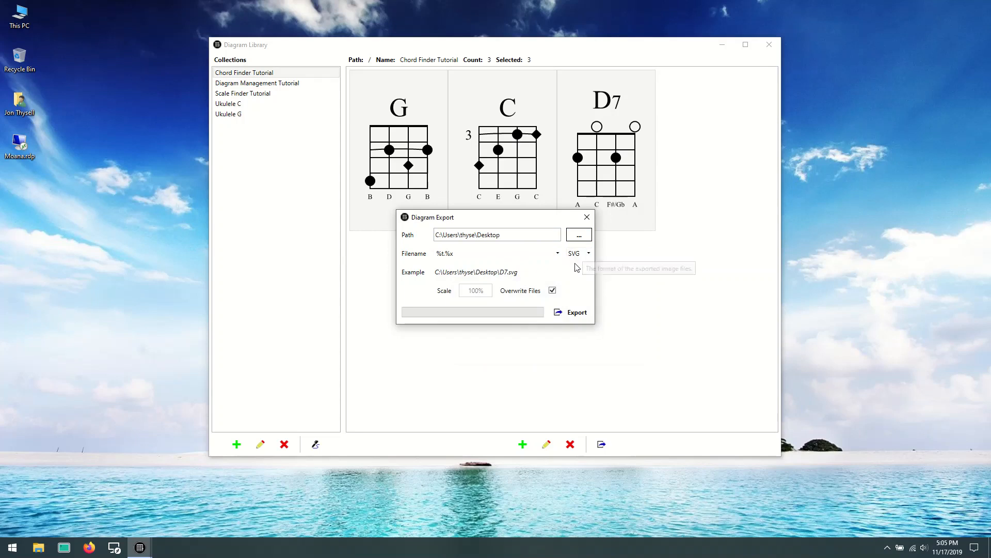
click(590, 253)
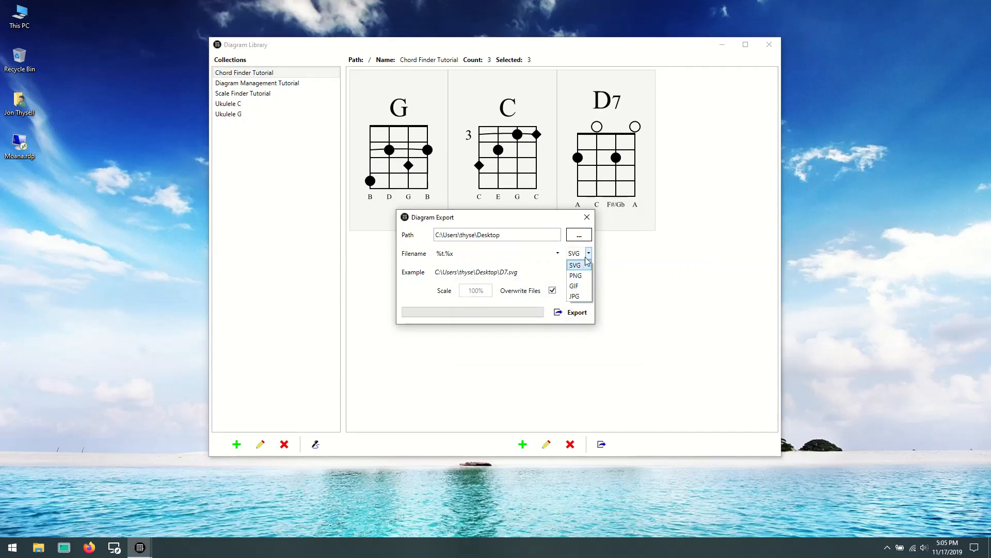
click(590, 253)
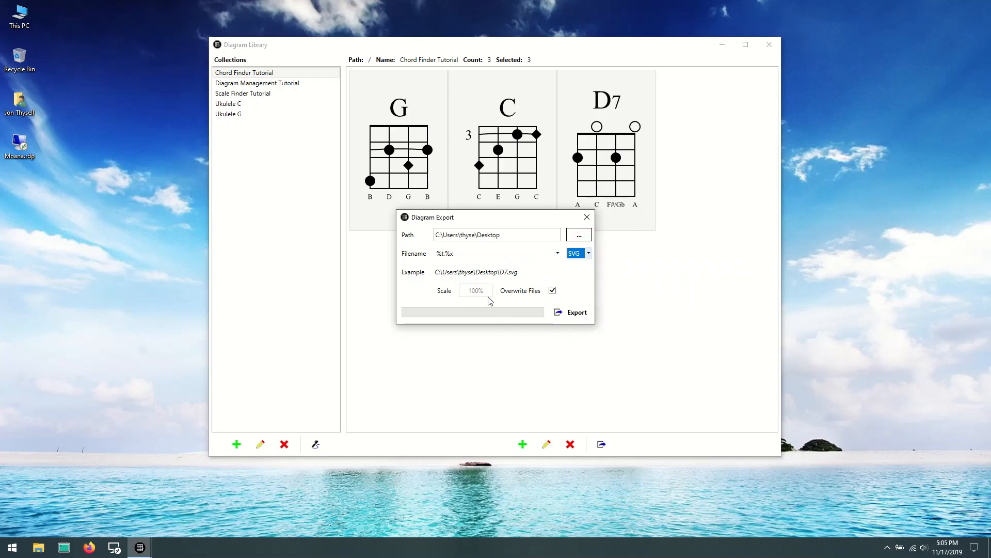
mouse_move(527, 295)
mouse_move(442, 261)
mouse_move(456, 281)
mouse_move(503, 280)
click(568, 314)
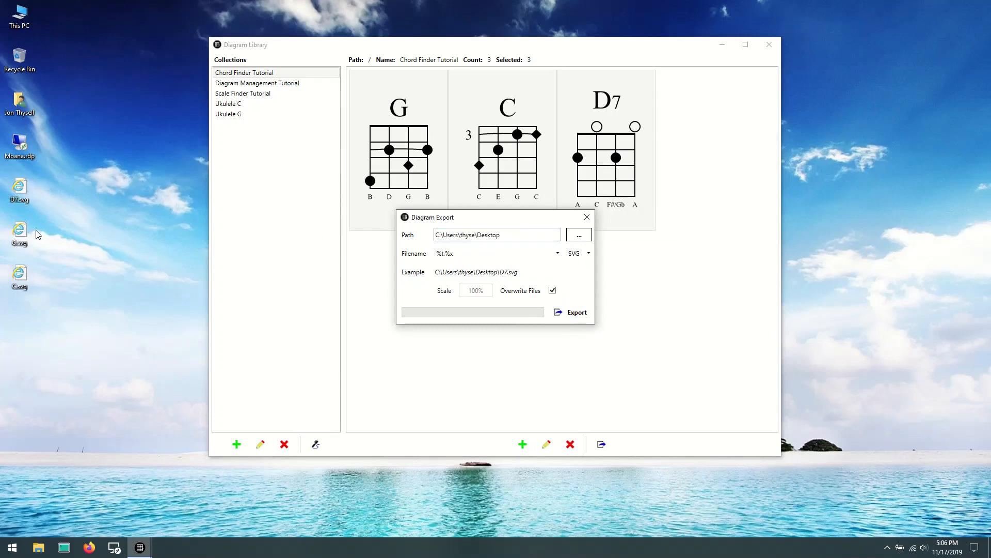
- Delete the exported SVG files from the desktop and export the diagrams as JPG at 100% scale
drag(103, 284, 1, 169)
key(Delete)
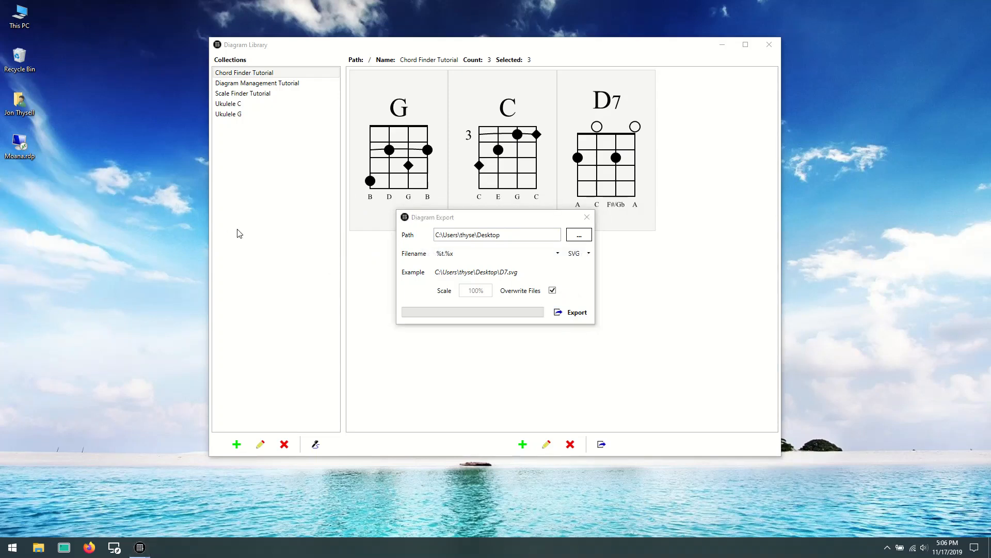
click(591, 253)
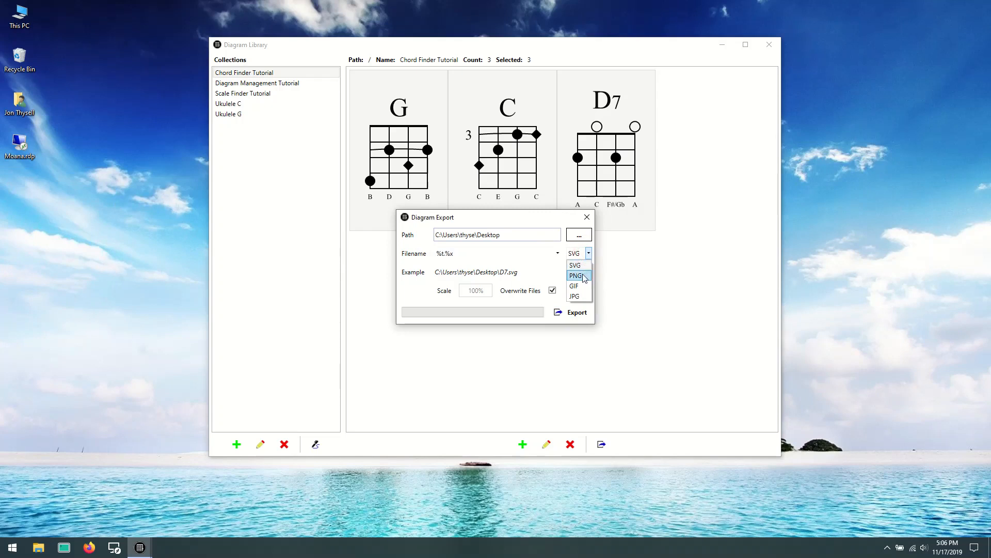
click(575, 296)
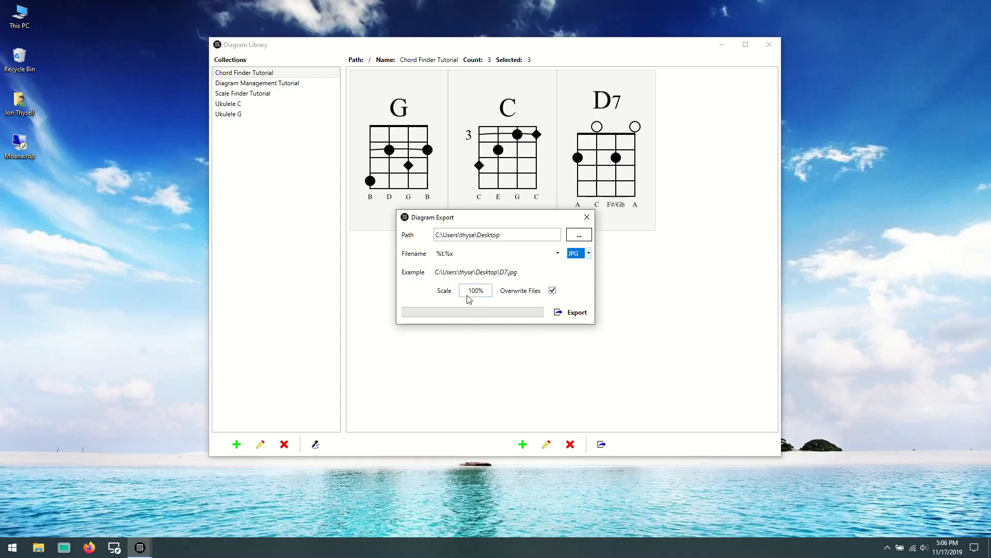
click(578, 313)
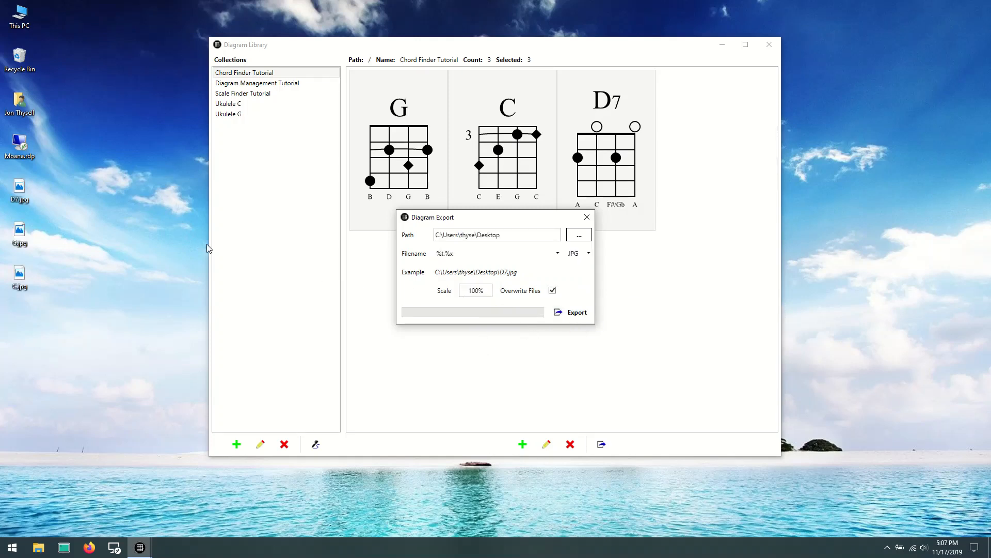
- View the exported D7, G and C JPG images in Photos, check the zoom on C.jpg, and close the viewer
double_click(20, 186)
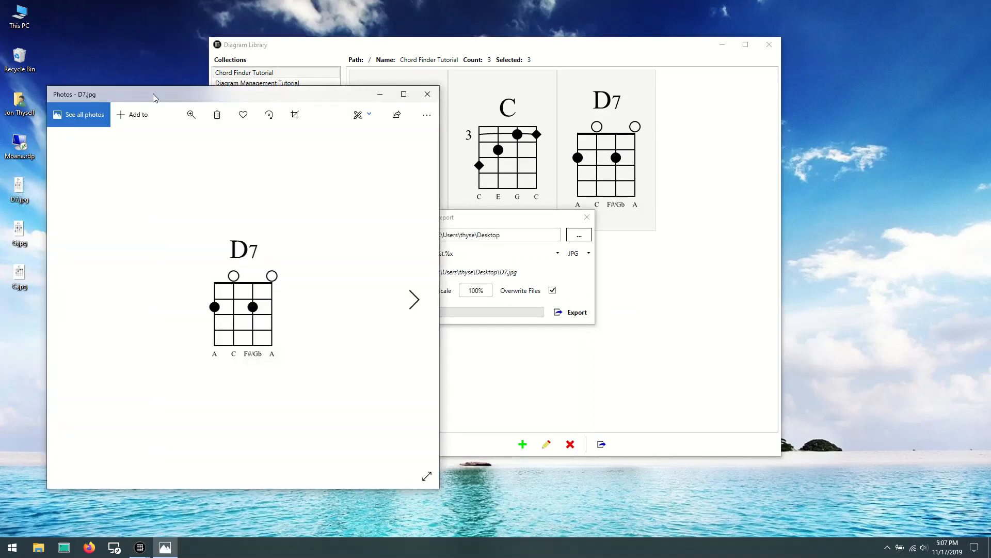
click(414, 300)
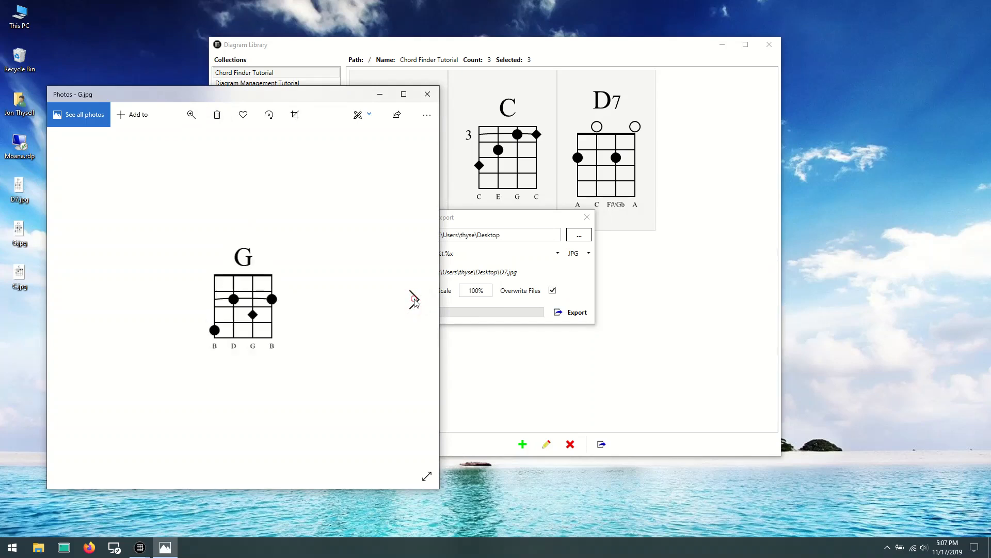
click(415, 300)
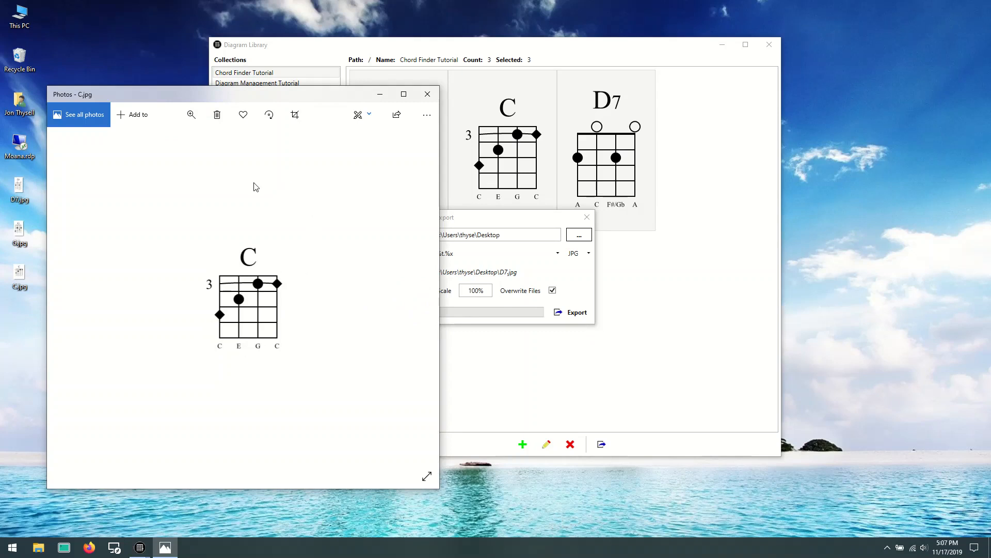
click(191, 115)
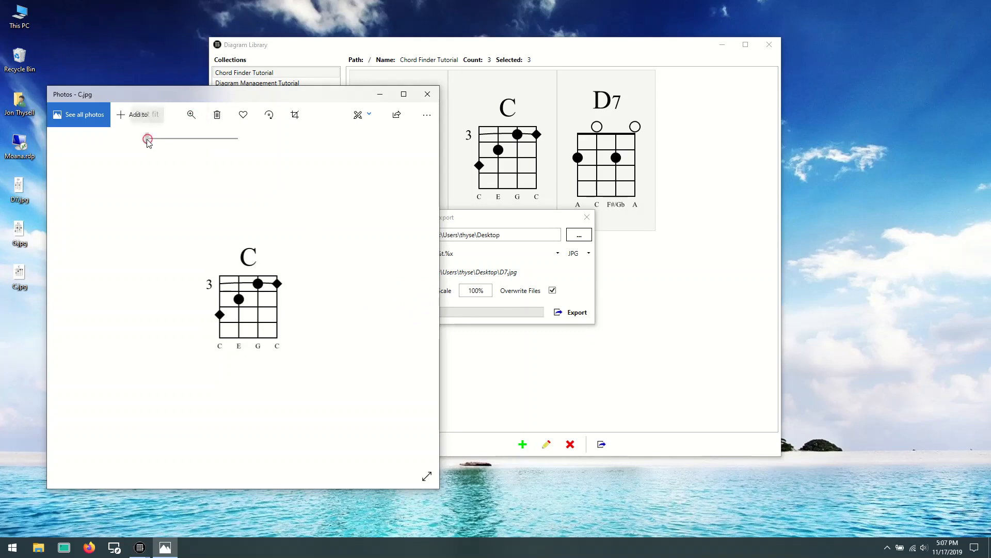
mouse_move(147, 139)
mouse_down()
mouse_move(221, 148)
mouse_move(147, 144)
mouse_up()
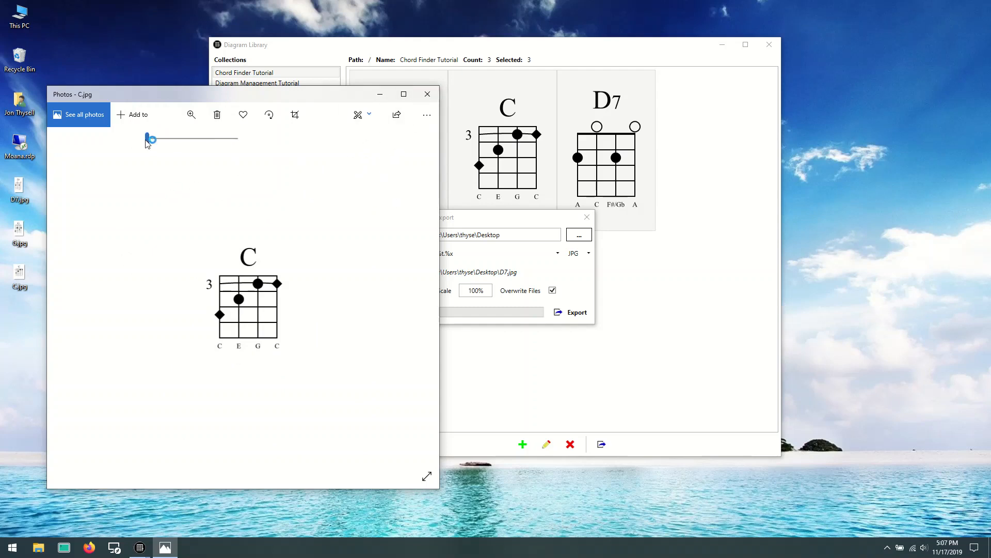
mouse_move(146, 138)
mouse_down()
mouse_move(182, 144)
mouse_move(146, 138)
mouse_up()
click(426, 93)
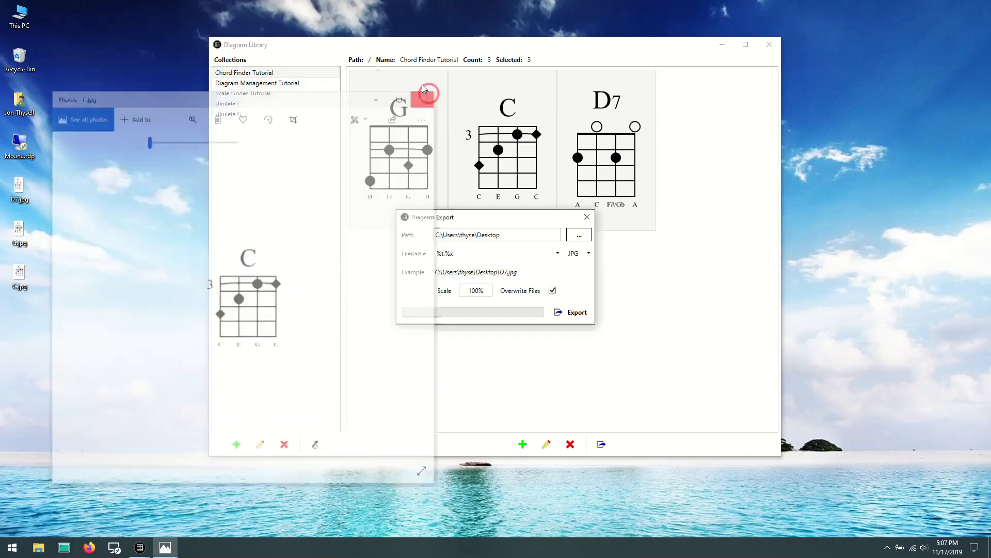
- Set the export scale to 400% and export the JPG diagrams again over the existing files
double_click(485, 292)
text(400)
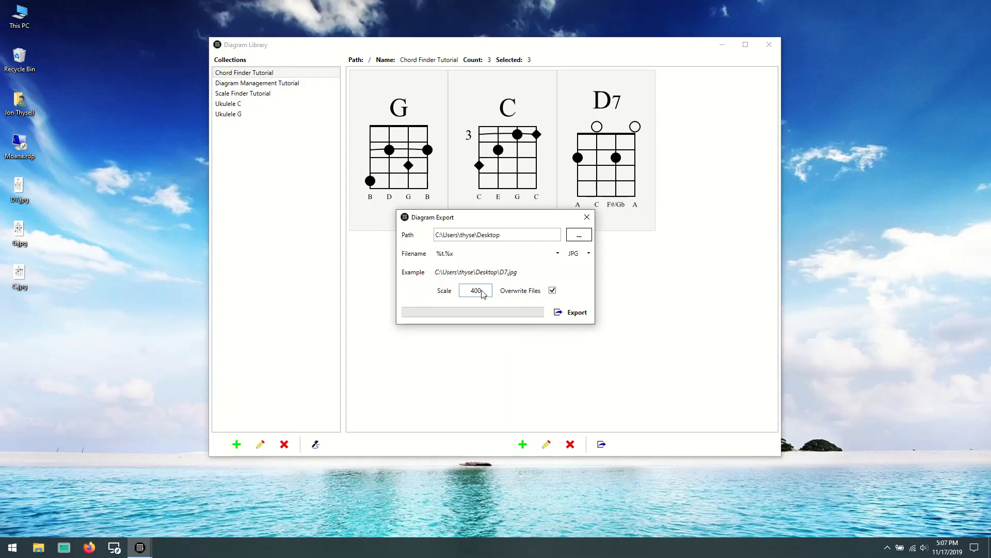
click(576, 317)
- Look through the re-exported 400% JPG images from D7 to C in Photos, check the zoom, and close the viewer
double_click(16, 193)
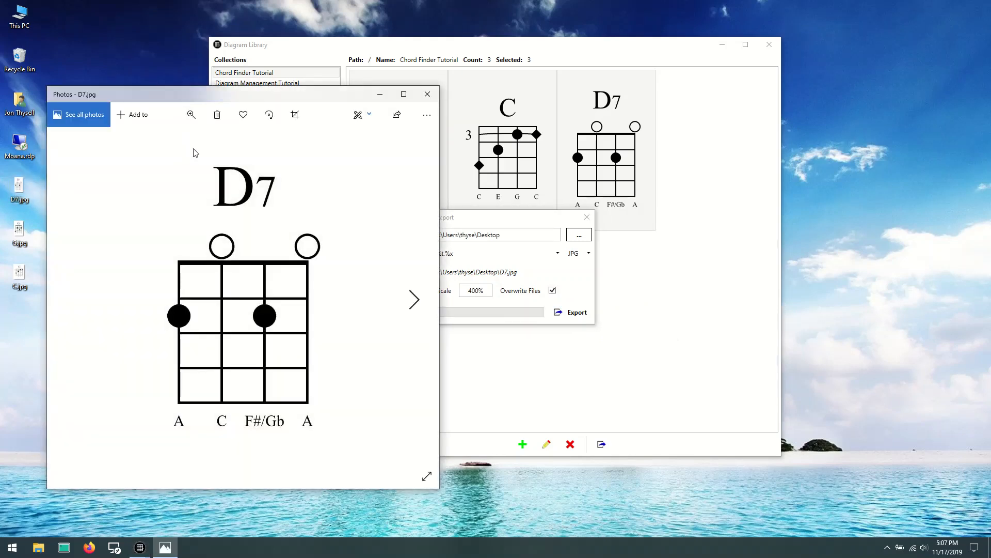
click(414, 300)
click(415, 301)
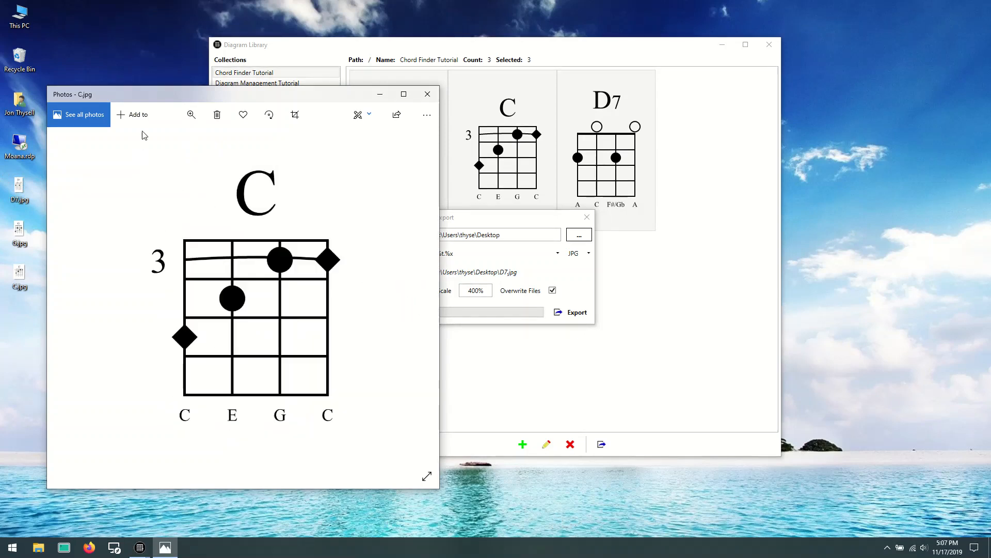
click(192, 113)
drag(149, 138, 131, 163)
click(431, 95)
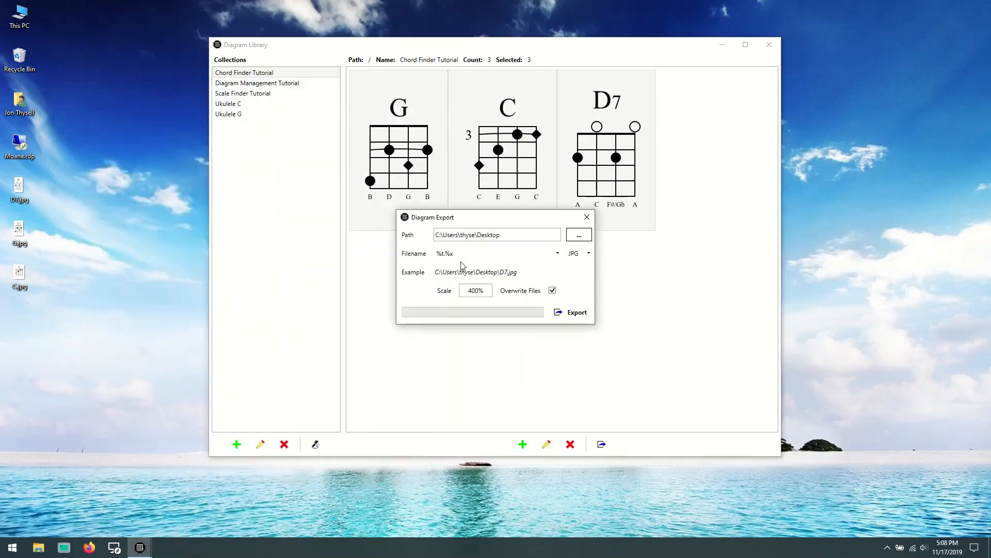
- Set the filename pattern to %c\%t.%x and export the diagrams into a folder named after the collection
mouse_move(479, 254)
double_click(470, 256)
click(441, 256)
text(%c\)
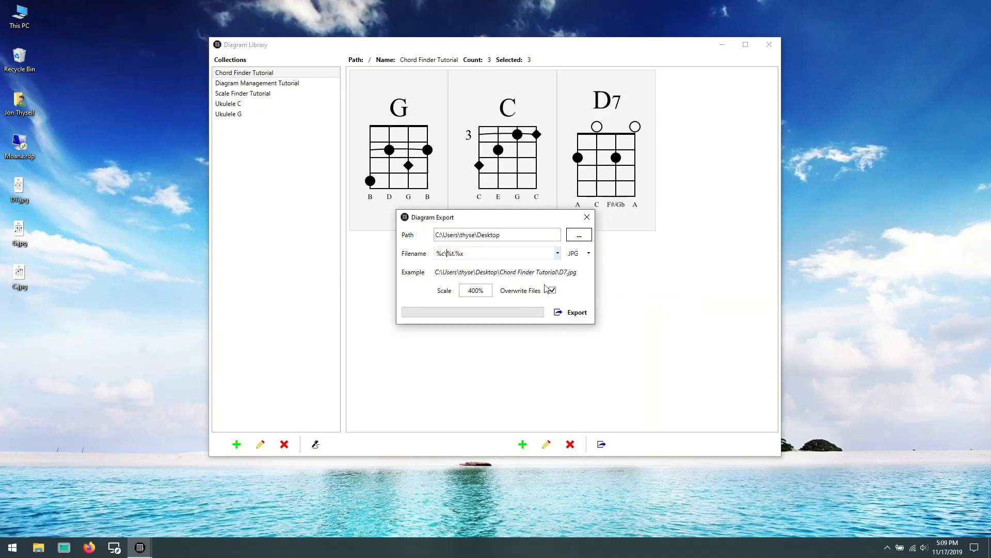
click(577, 313)
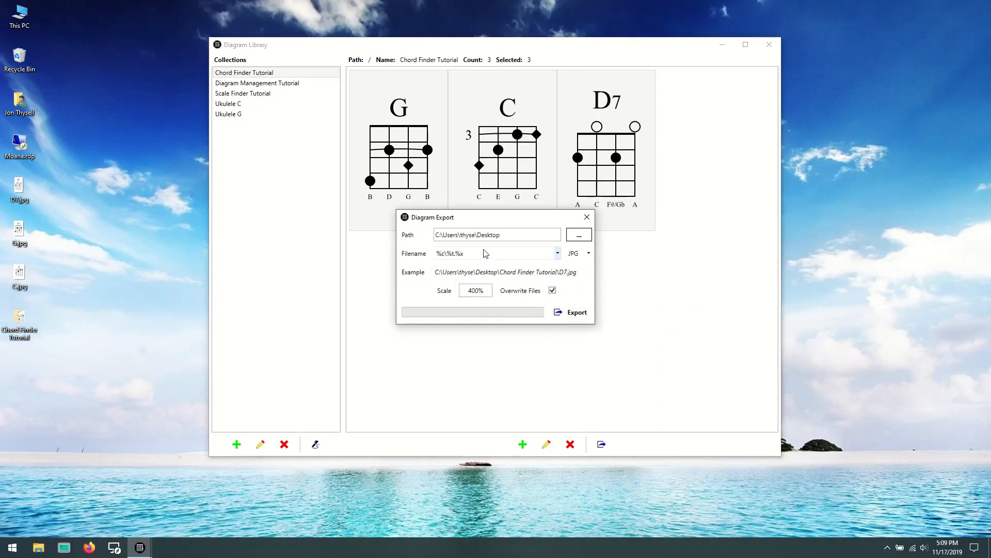
- Change the export filename pattern to %c-%t.%x so the collection name prefixes each file
click(448, 254)
click(473, 256)
click(516, 239)
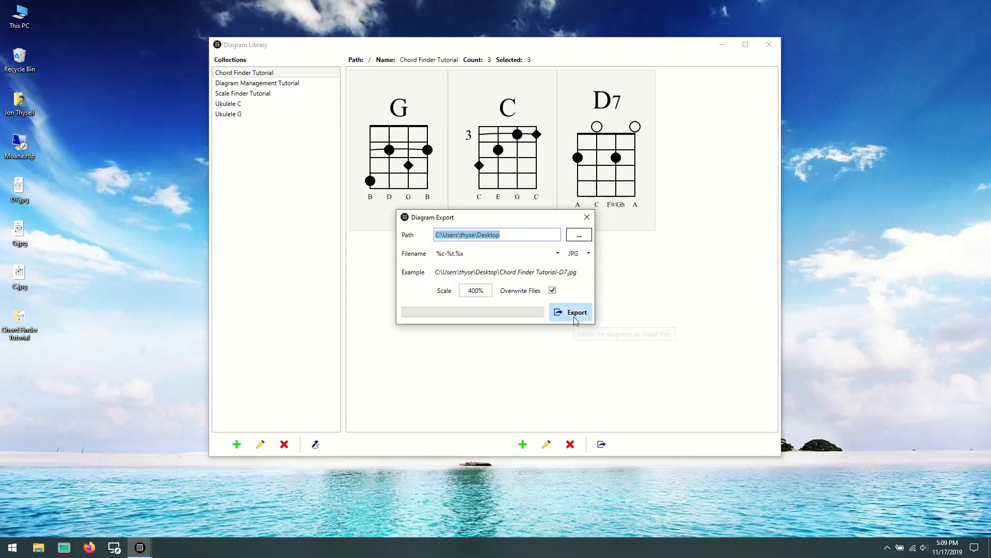
- Delete the earlier JPG files and the Chord Finder Tutorial folder from the desktop, and export the diagrams with the collection-prefixed names
drag(88, 370, 1, 205)
key(Delete)
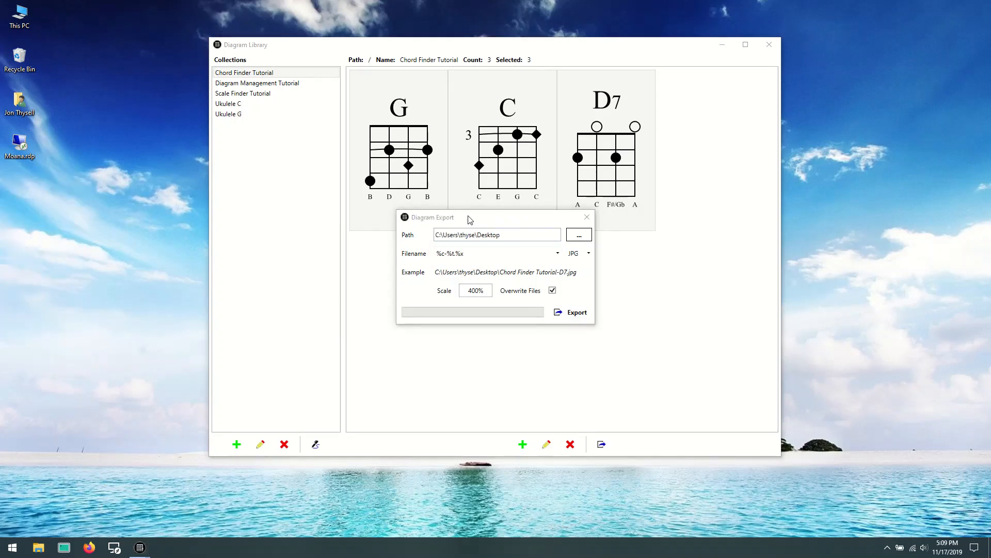
click(470, 220)
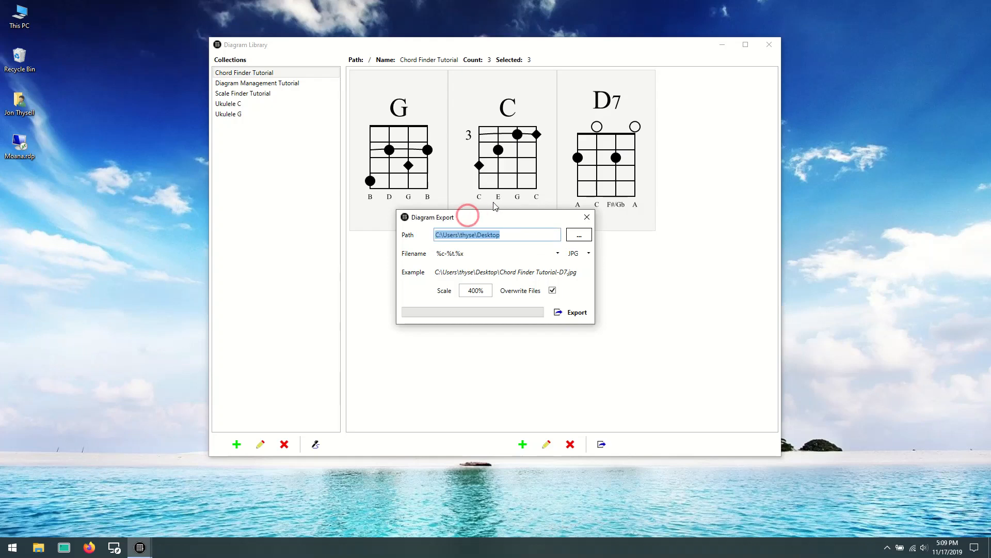
click(575, 311)
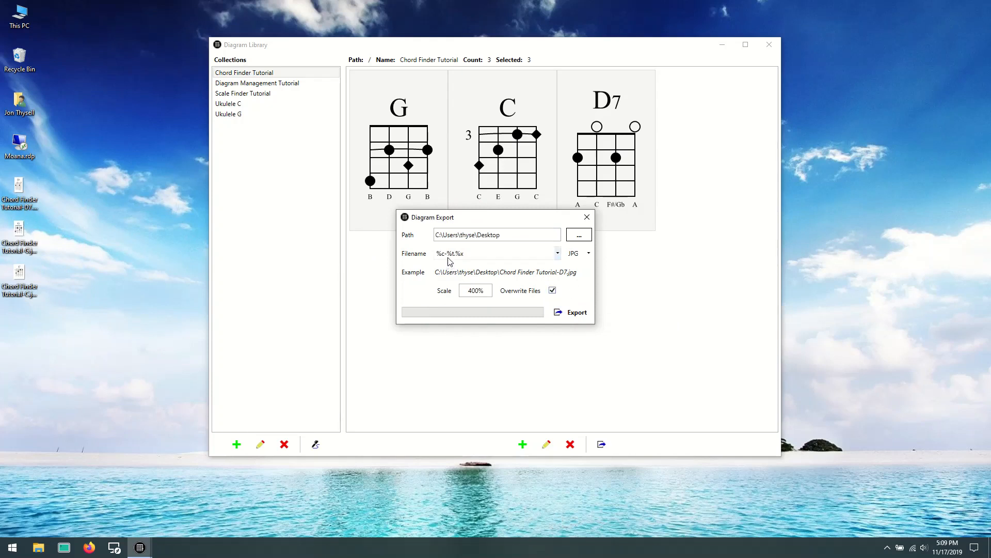
- Toggle the Overwrite Files option off and on again, and close the Diagram Export dialog
mouse_move(445, 258)
click(553, 290)
click(553, 290)
click(587, 218)
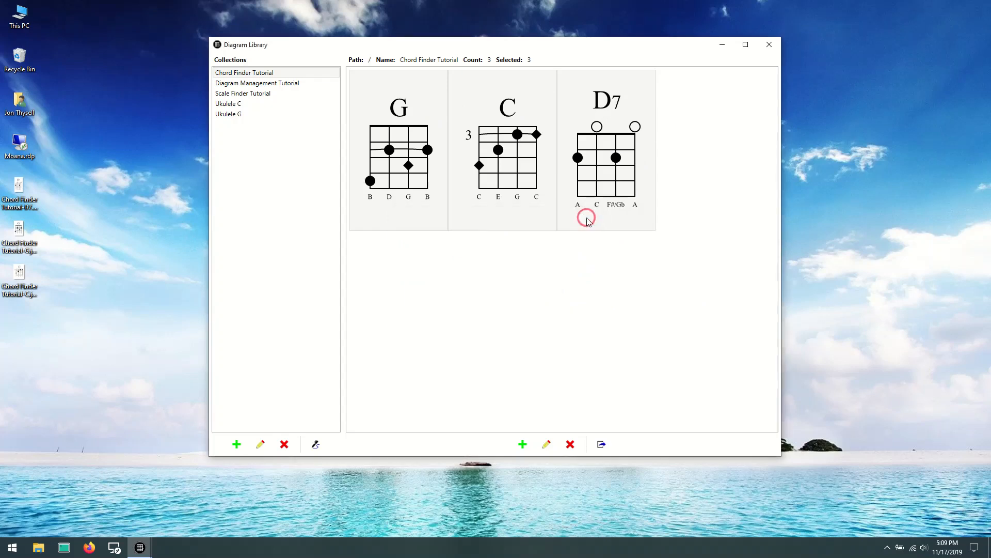
- Select all three diagrams in the Scale Finder Tutorial collection and open their export settings
click(255, 97)
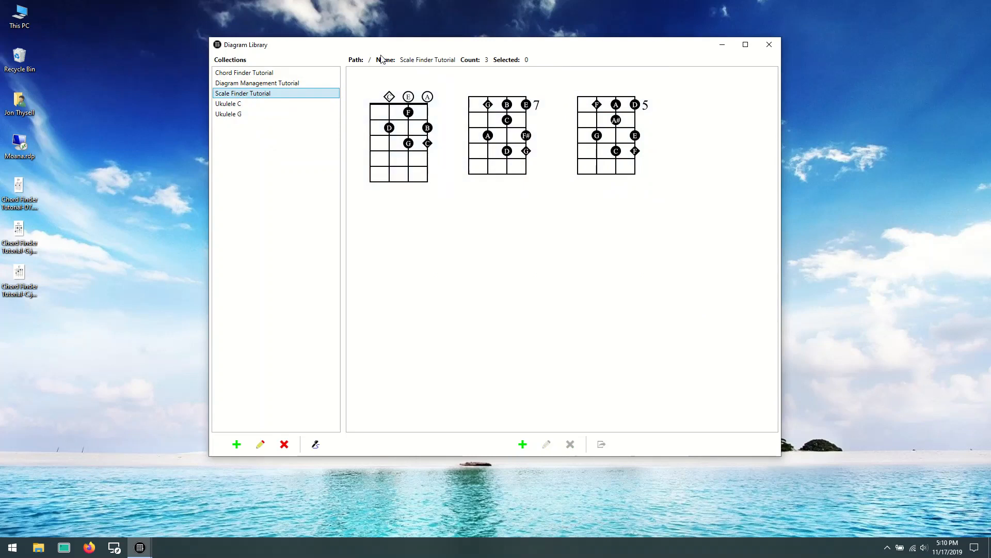
click(399, 147)
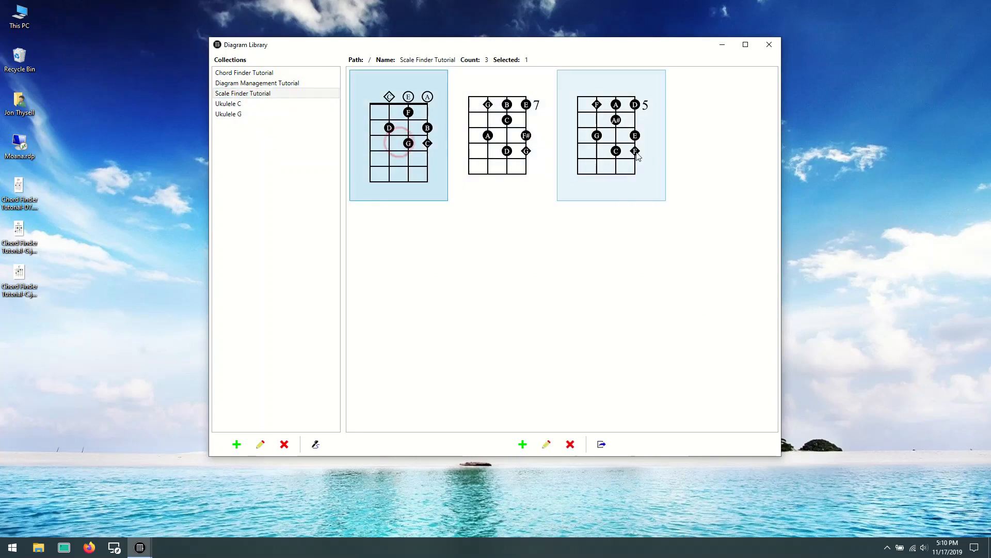
shift+click(639, 155)
click(601, 445)
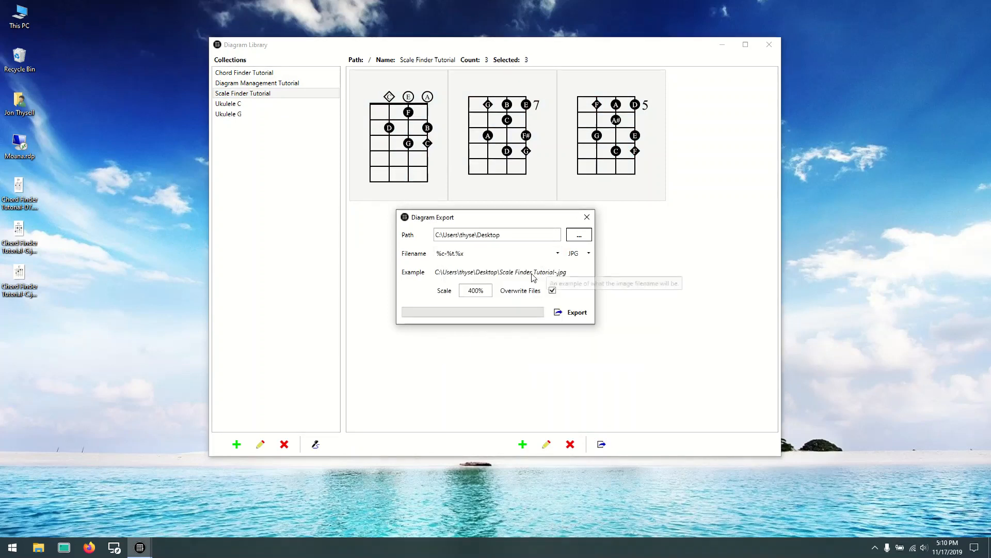
mouse_move(547, 277)
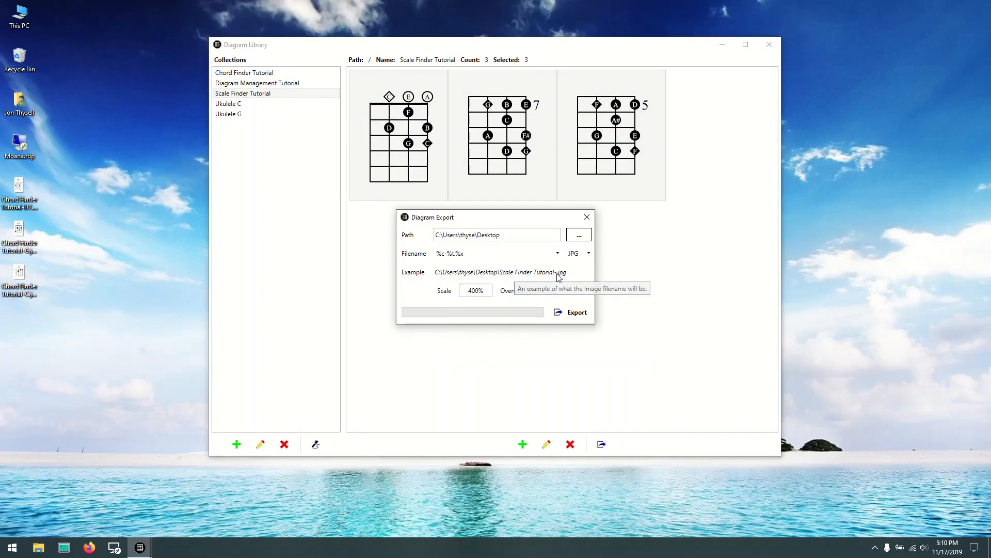
- Try the filename pattern %t.%x for the scale diagrams and check the filename code descriptions and example path
click(557, 253)
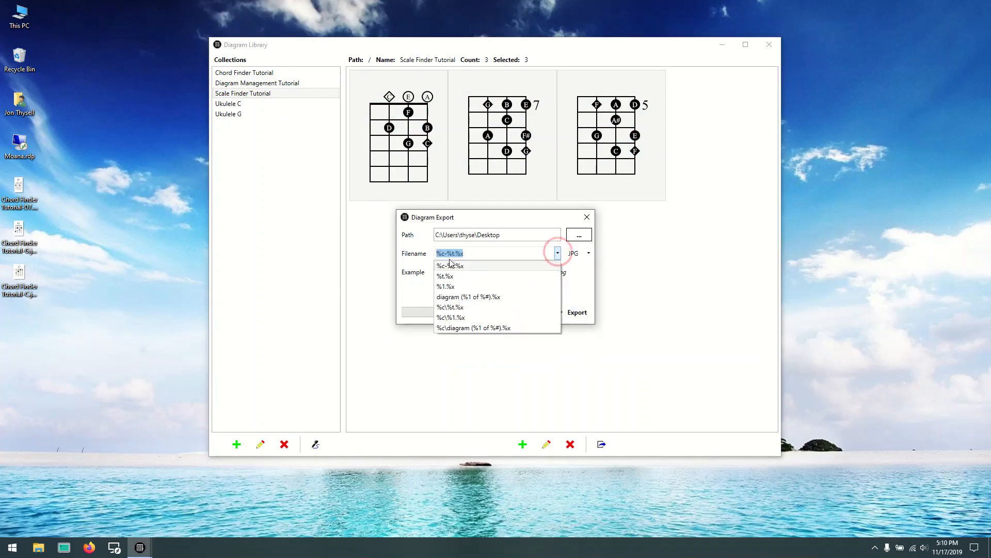
click(457, 276)
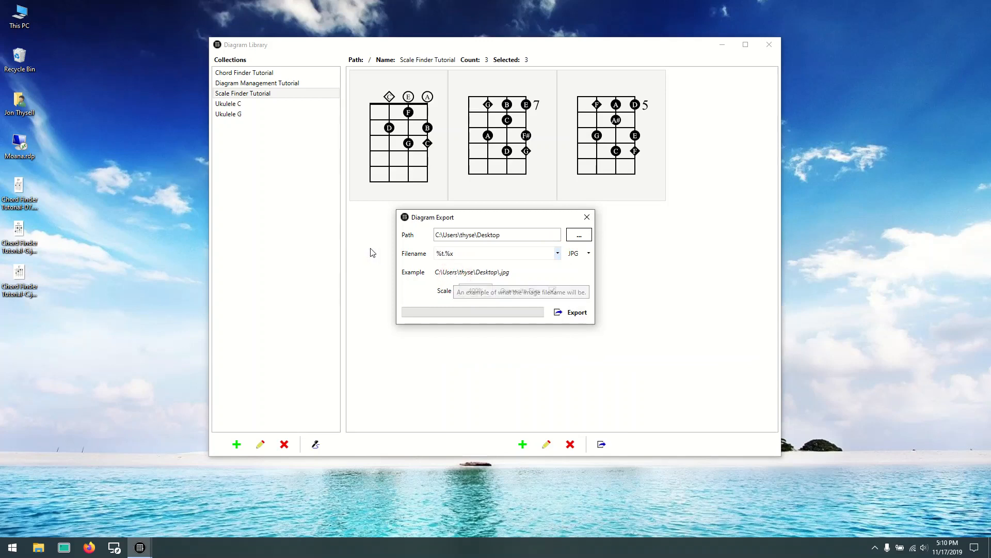
mouse_move(444, 258)
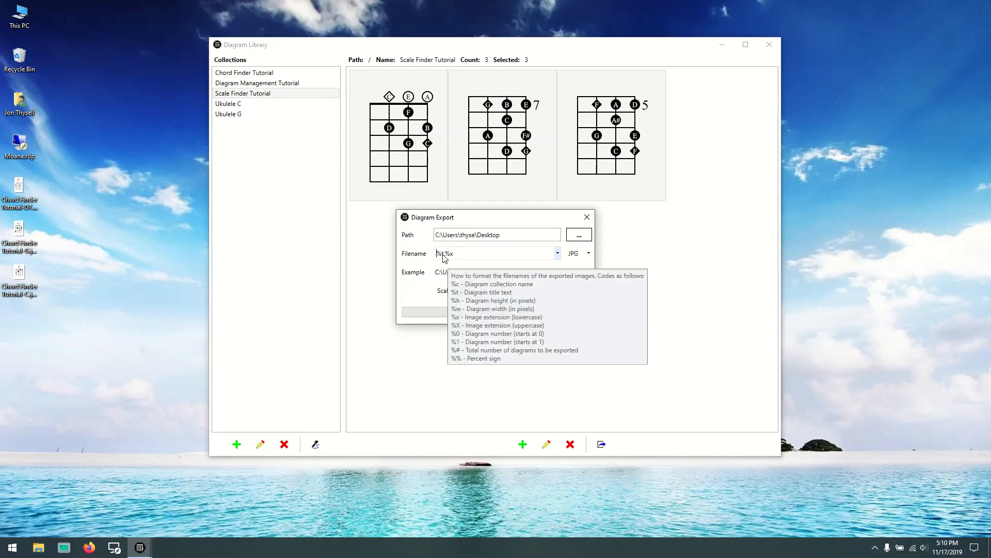
mouse_move(492, 278)
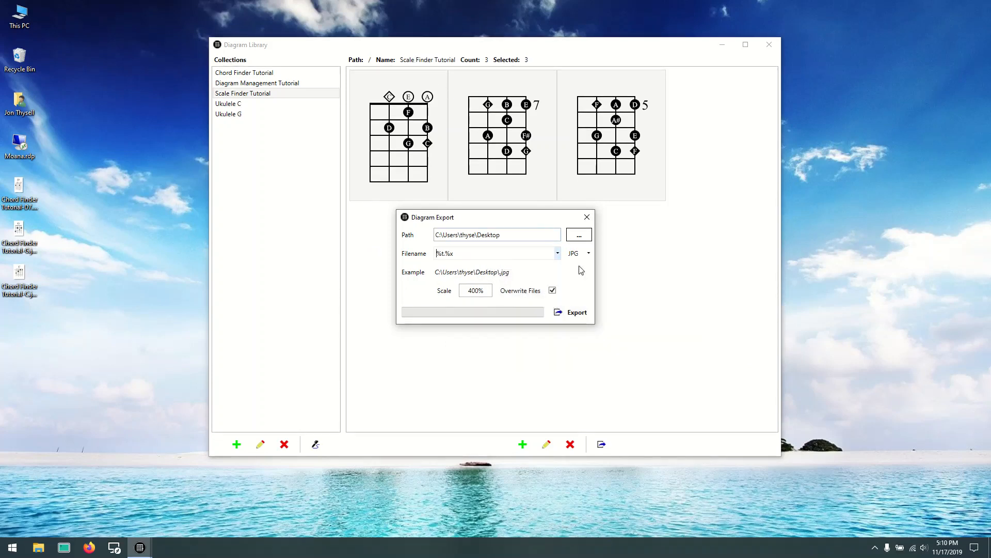
- Set the filename pattern to %1.%x and export the scale diagrams to the desktop as numbered JPG files
click(558, 253)
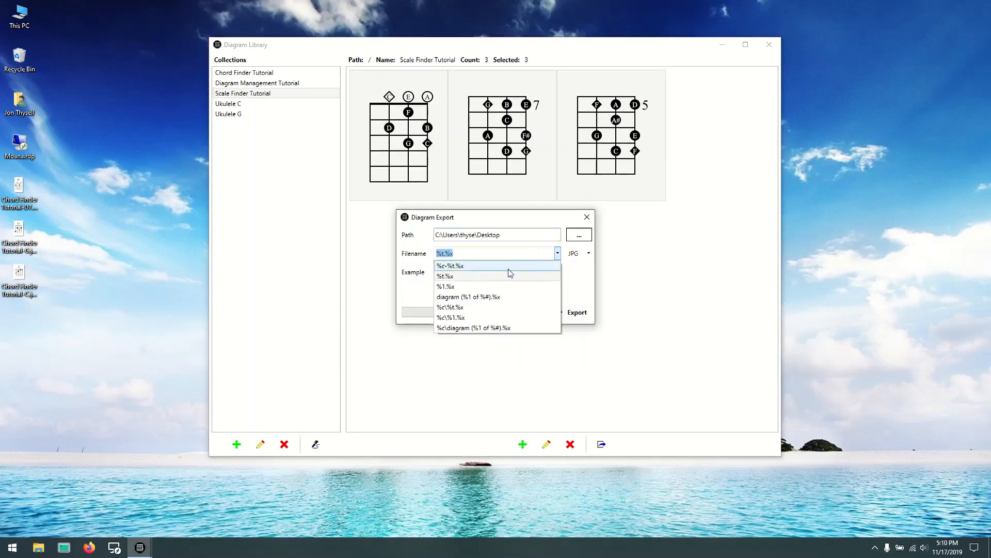
click(446, 286)
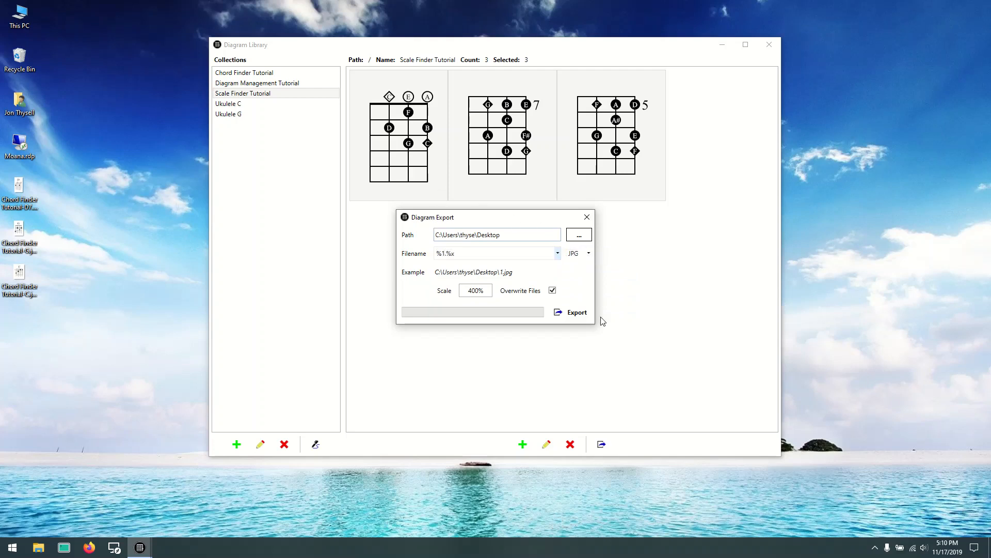
click(571, 313)
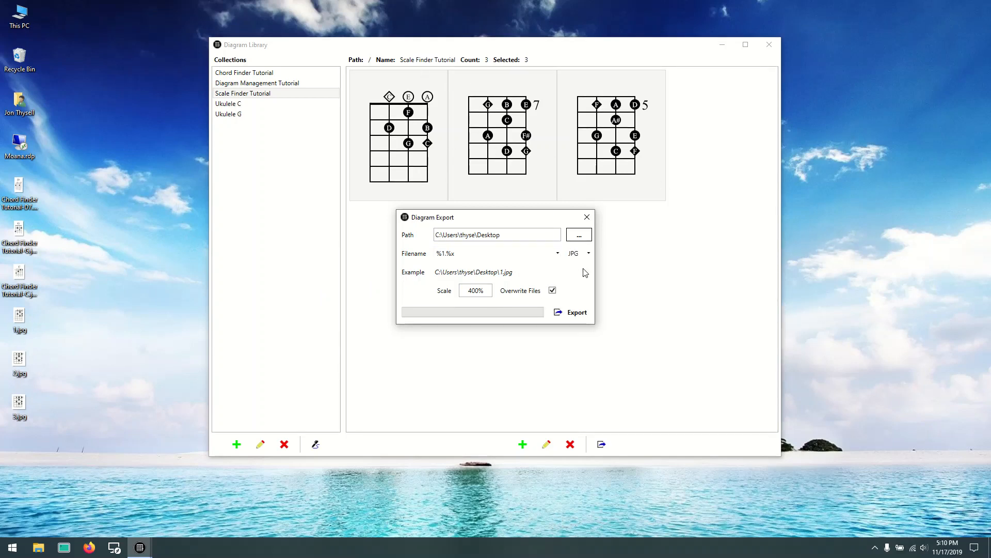
- Review the preset filename patterns and the descriptions of the available filename codes, keeping %1.%x
click(558, 253)
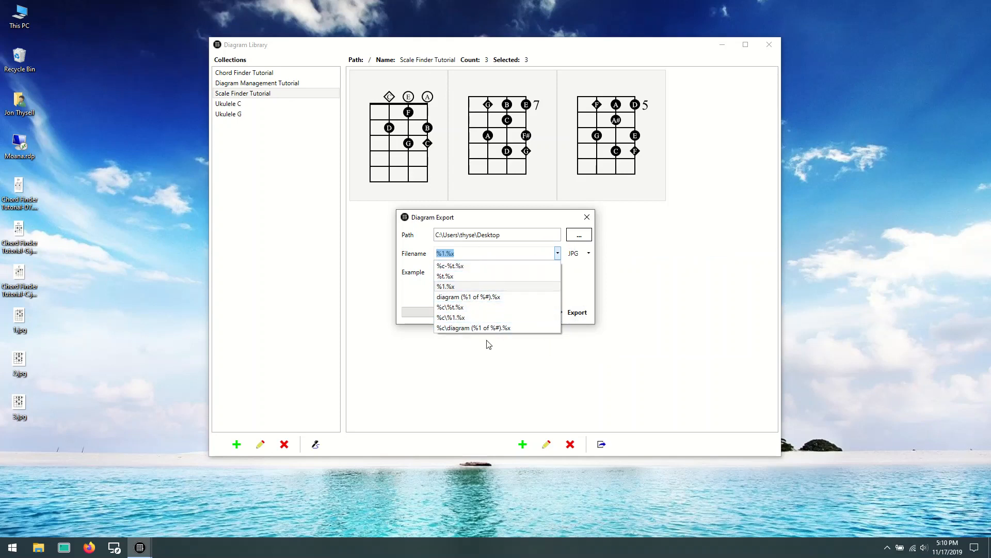
click(486, 253)
mouse_move(474, 257)
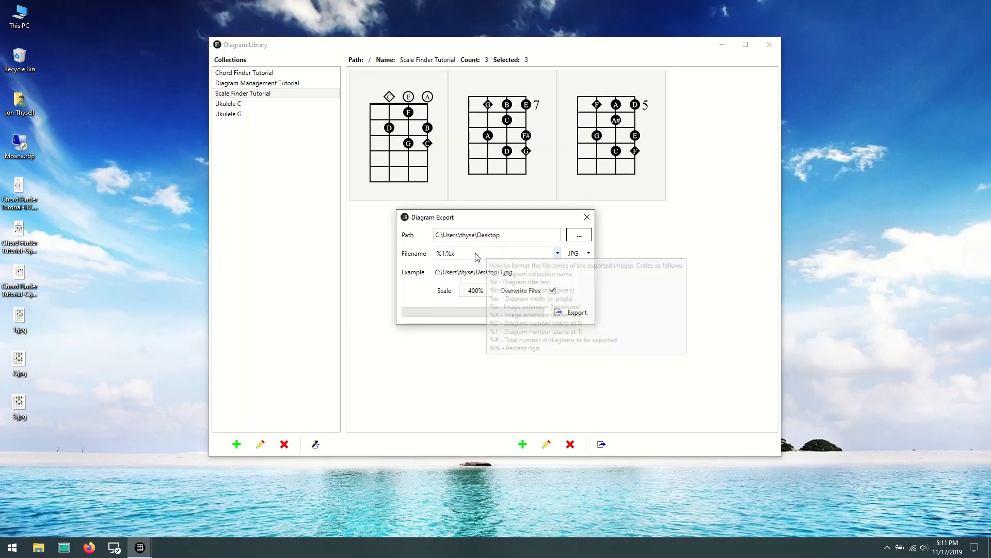